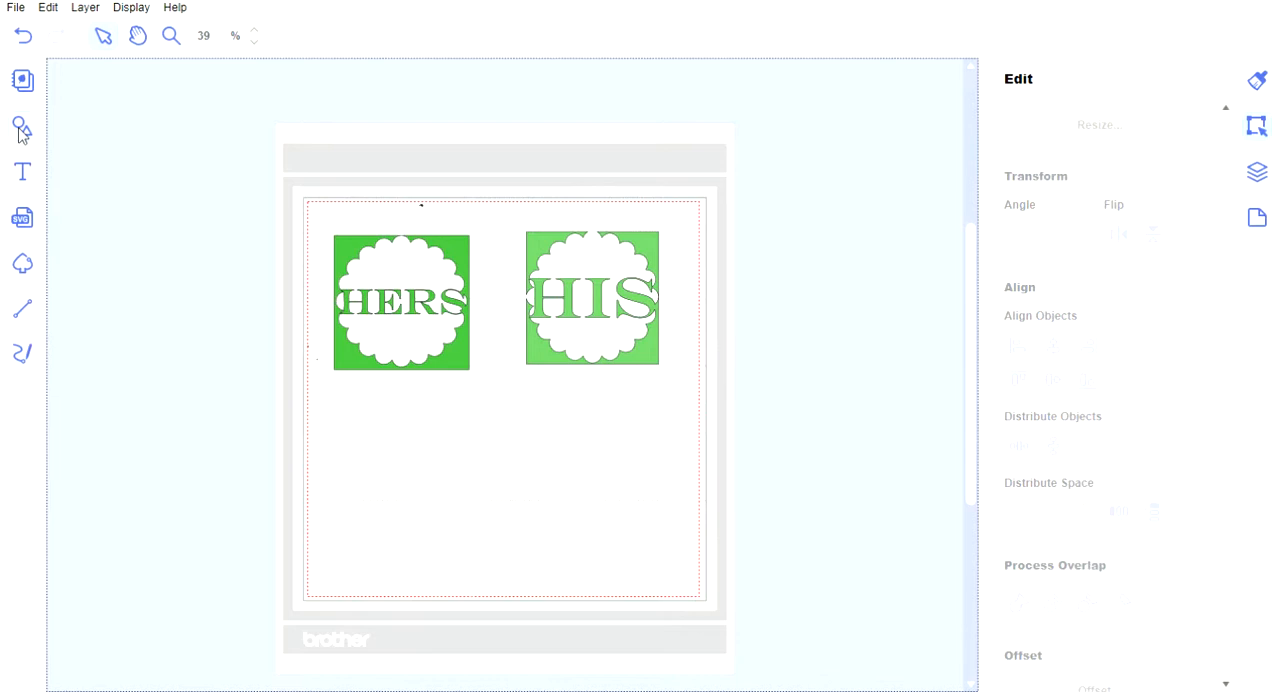
Add a plain square from the shape library and place it in the empty area below the HERS design.
left_click(22, 129)
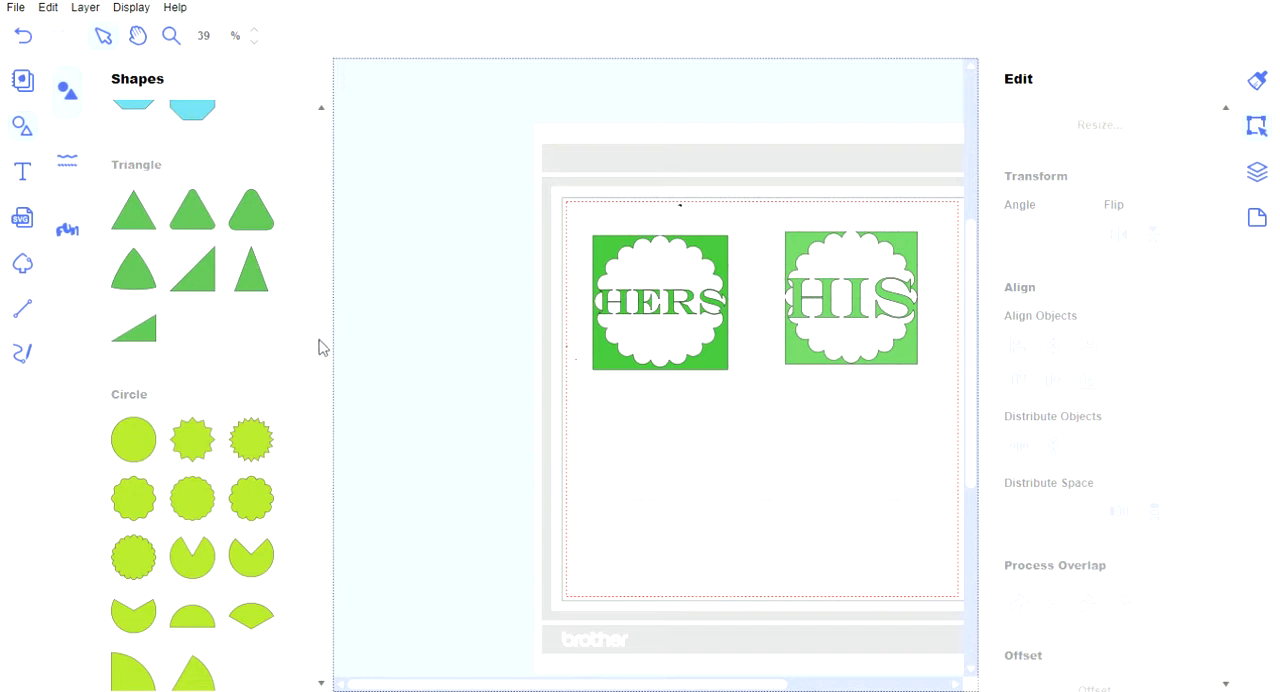
left_click_drag(319, 340, 321, 184)
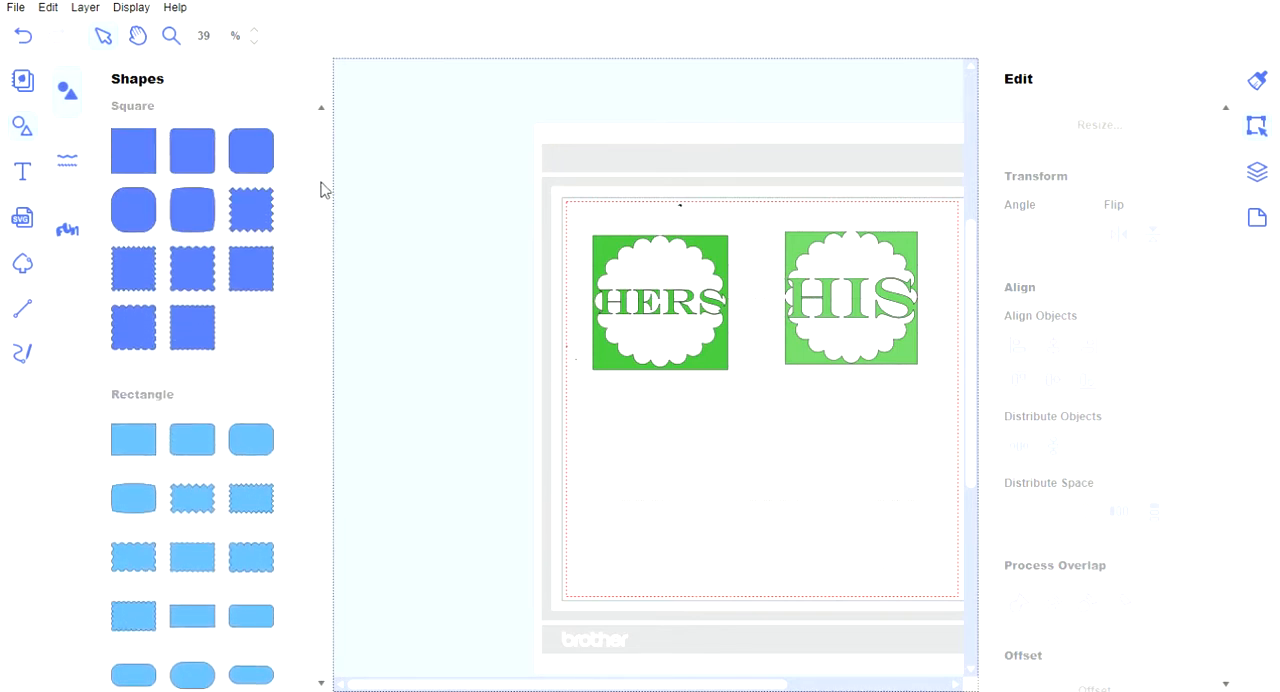
left_click(128, 160)
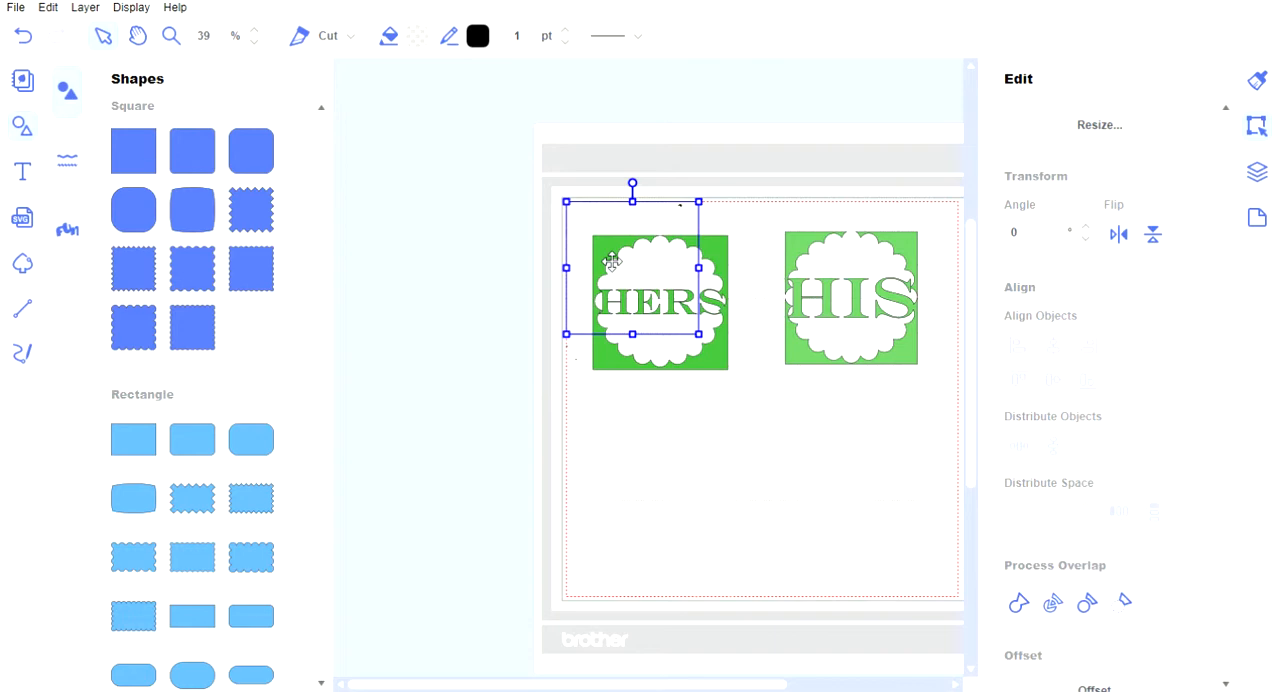
left_click_drag(612, 261, 643, 463)
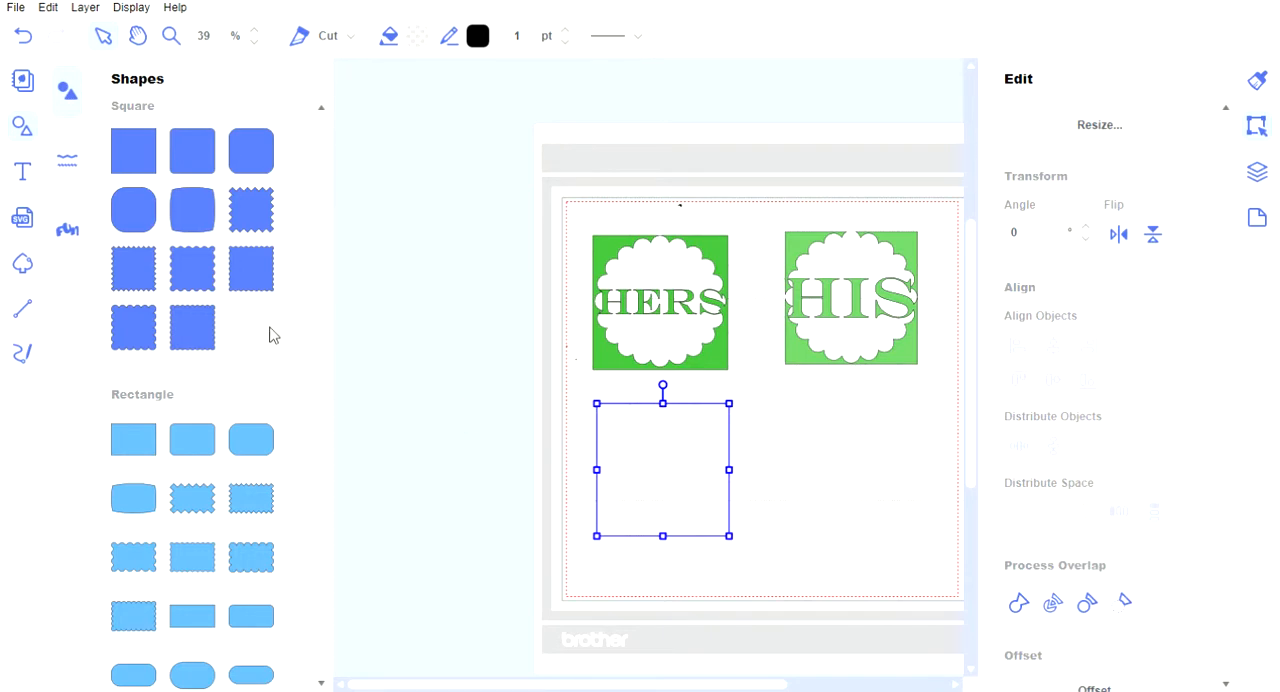
Add a scalloped circle, position it over the new square and resize it to fit the square's edges.
scroll(274, 335, "down", 10)
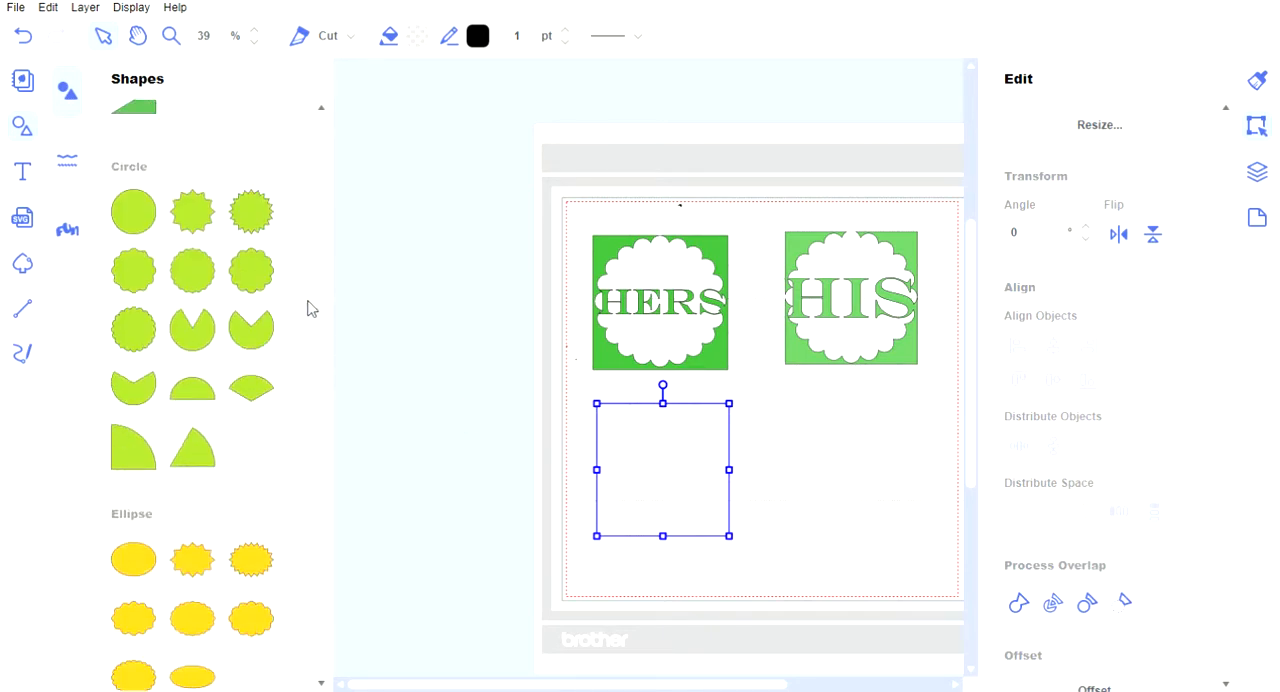
left_click(143, 347)
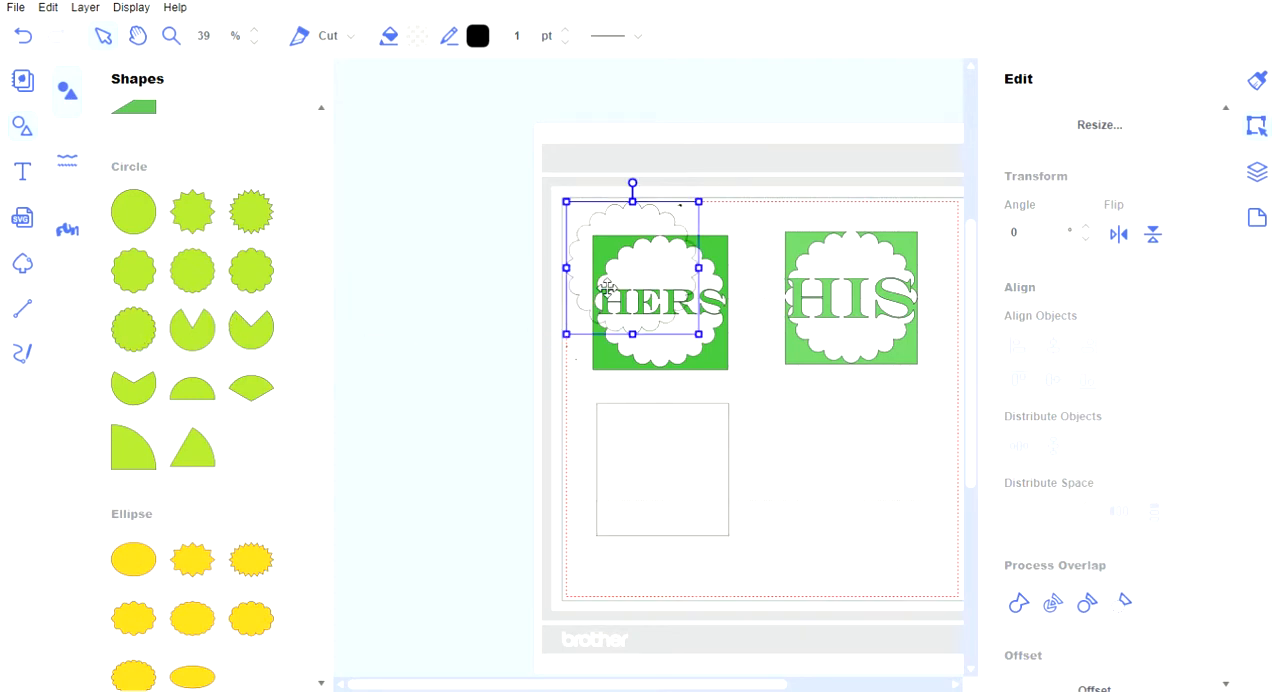
left_click_drag(627, 278, 653, 479)
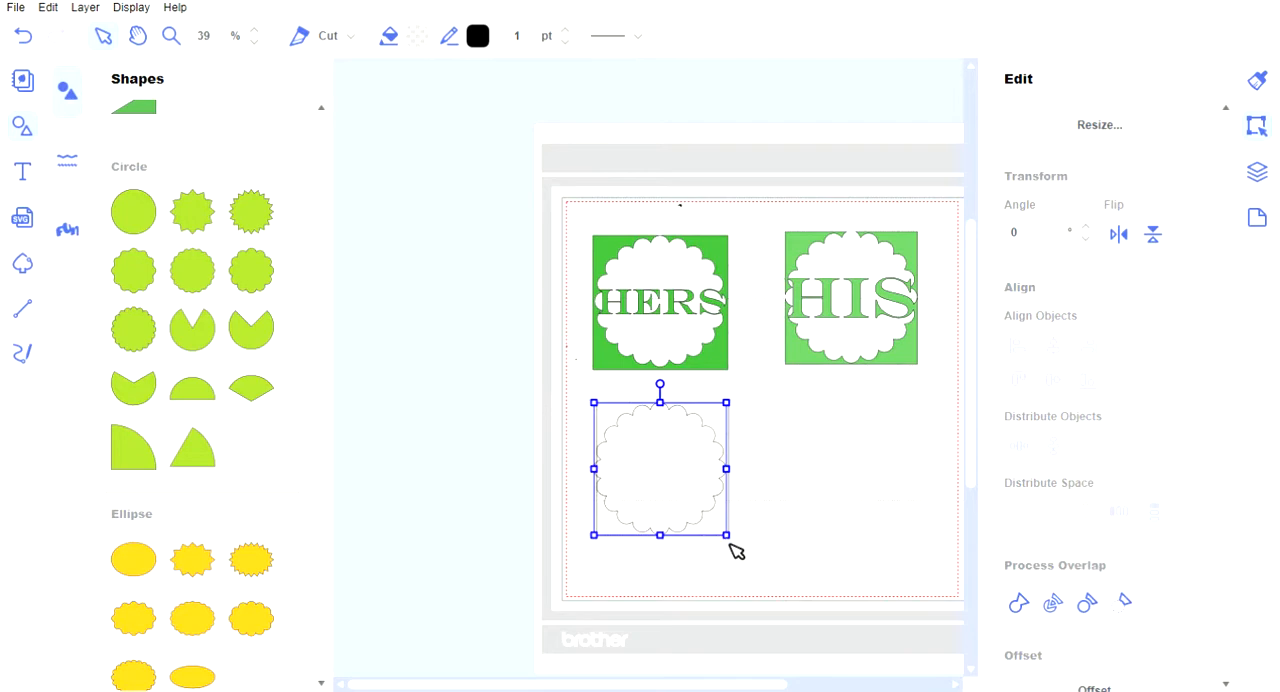
mouse_move(728, 536)
left_mouse_down()
mouse_move(664, 480)
mouse_move(737, 552)
left_mouse_up()
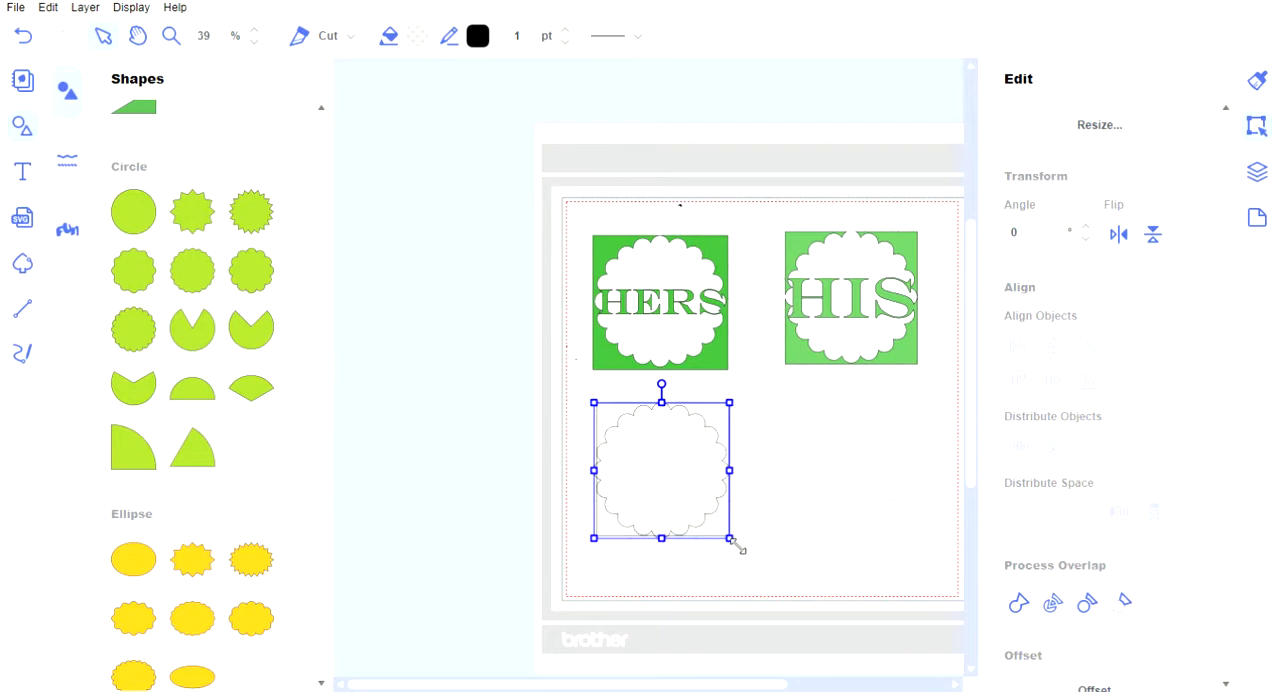
left_click_drag(733, 543, 731, 539)
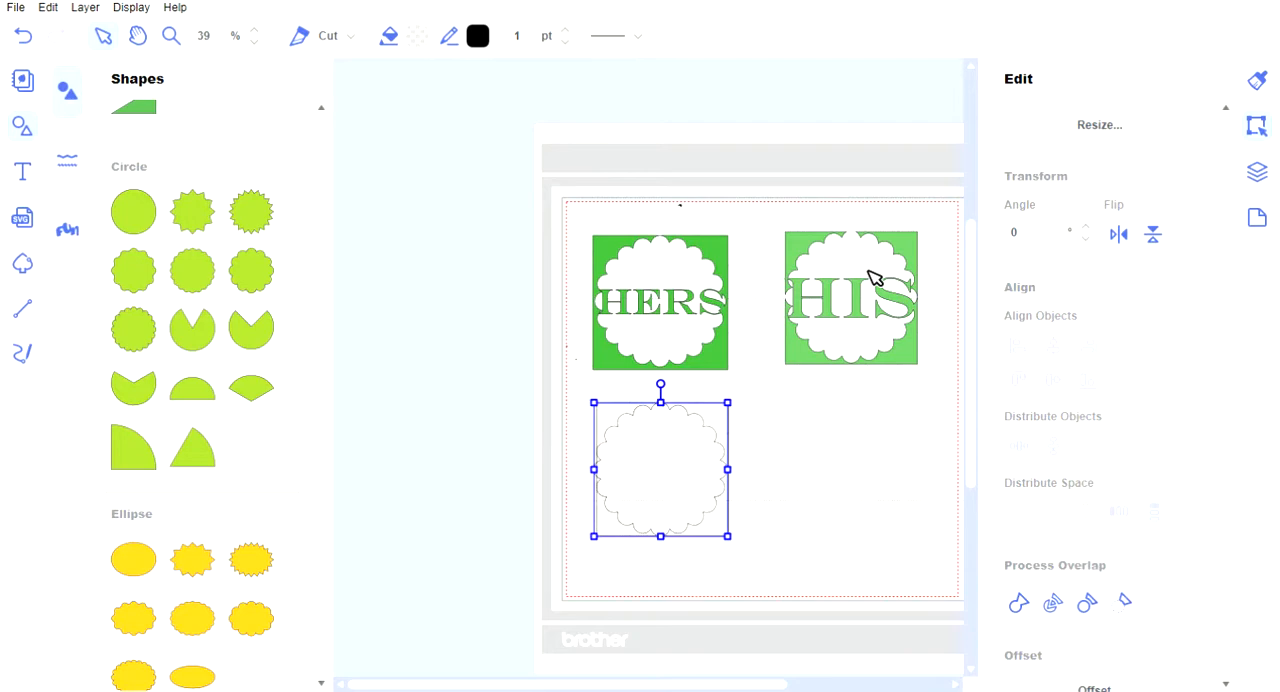
Select the square and scalloped circle together and subtract the circle from the square.
left_click(600, 412)
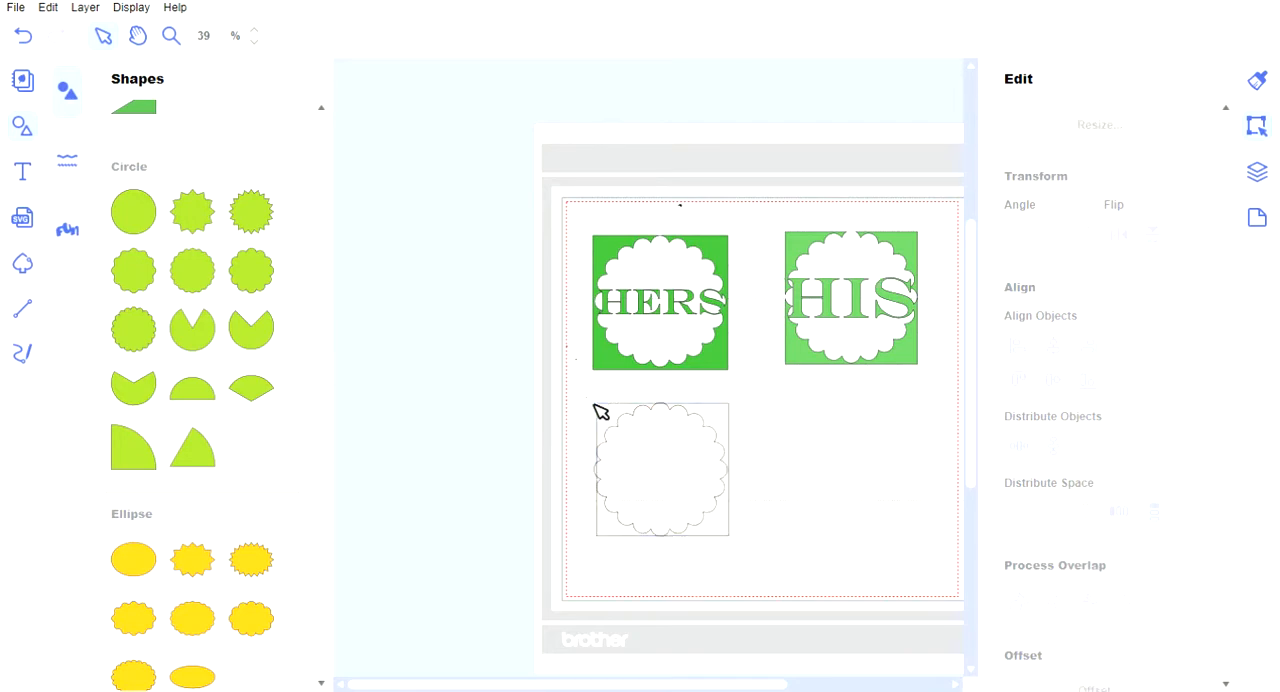
left_click_drag(594, 405, 778, 574)
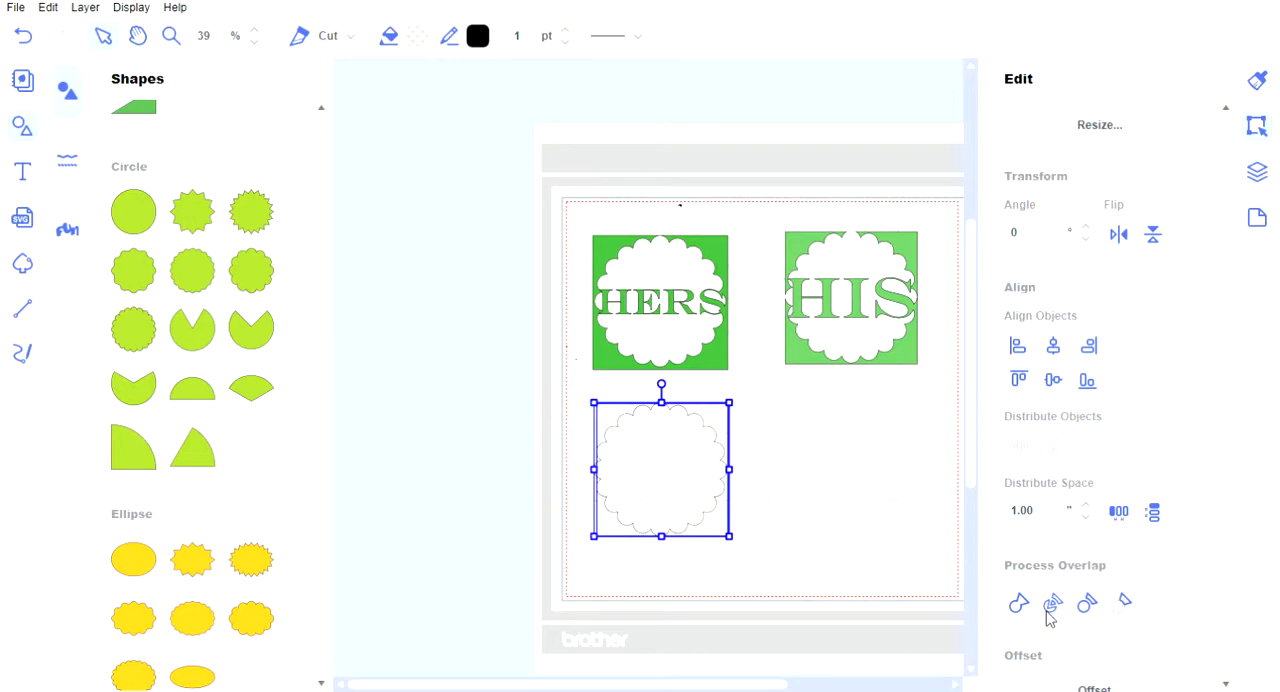
left_click(1115, 611)
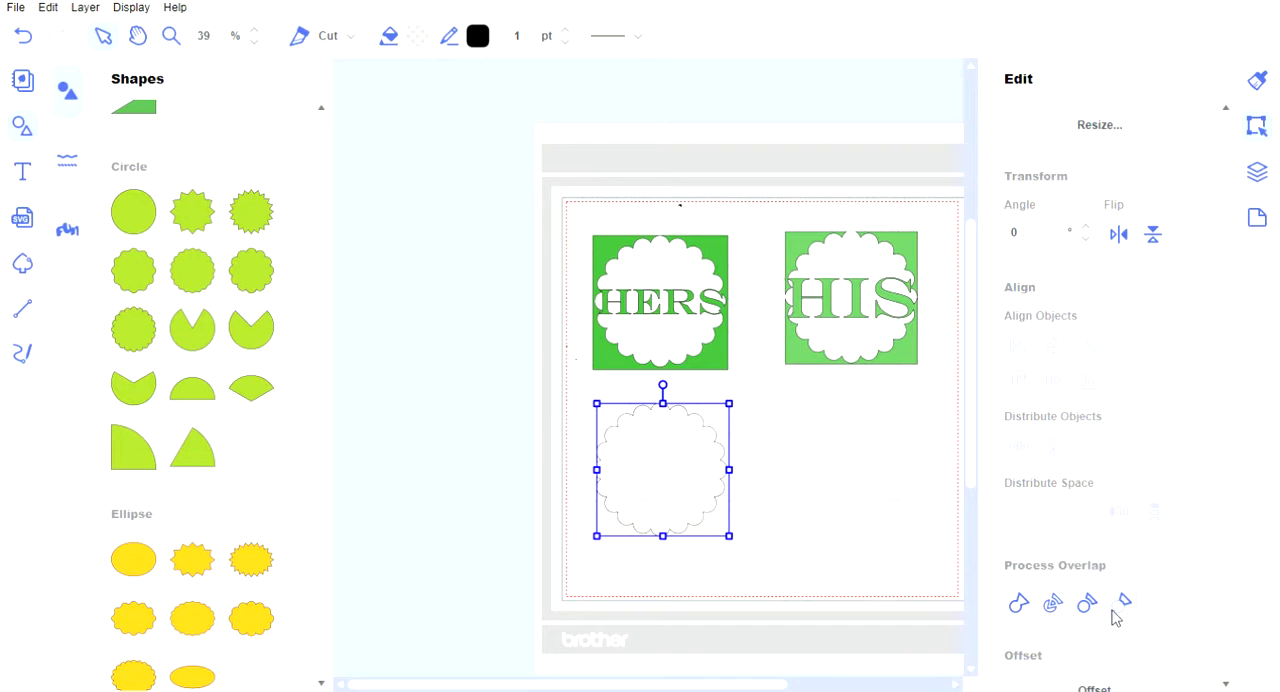
left_click(793, 515)
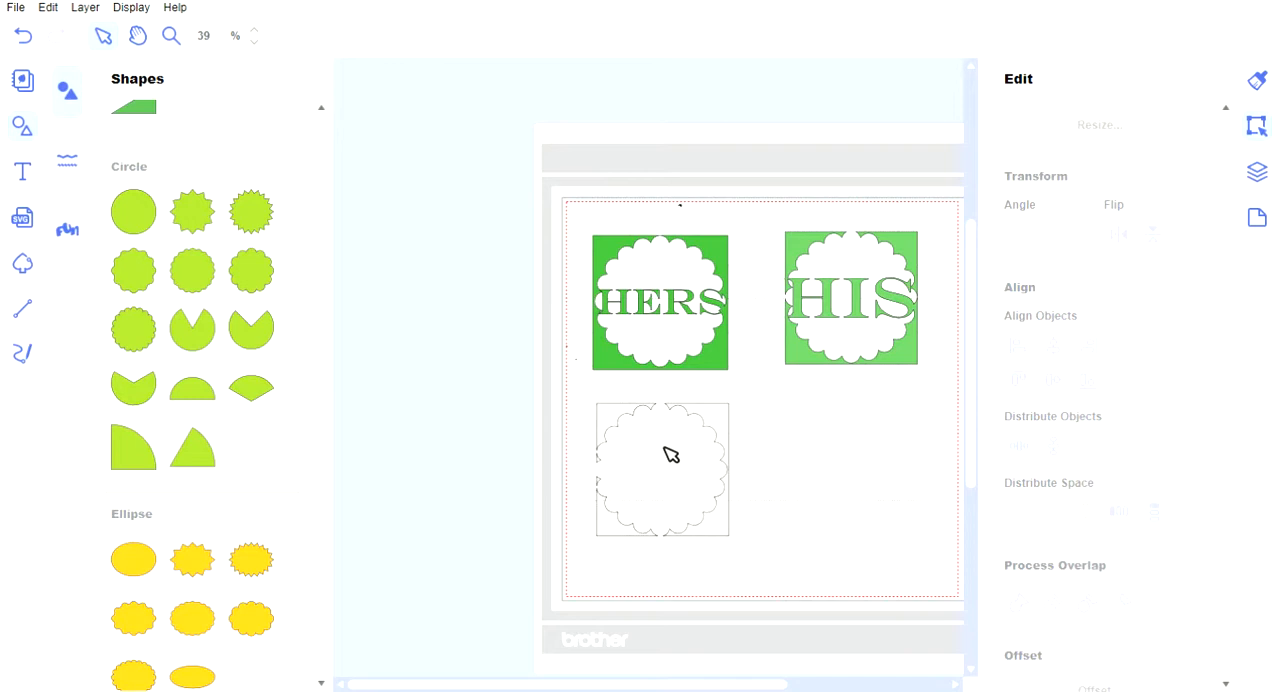
Fill the scalloped cut-out frame below the HERS design with blue.
left_click(726, 421)
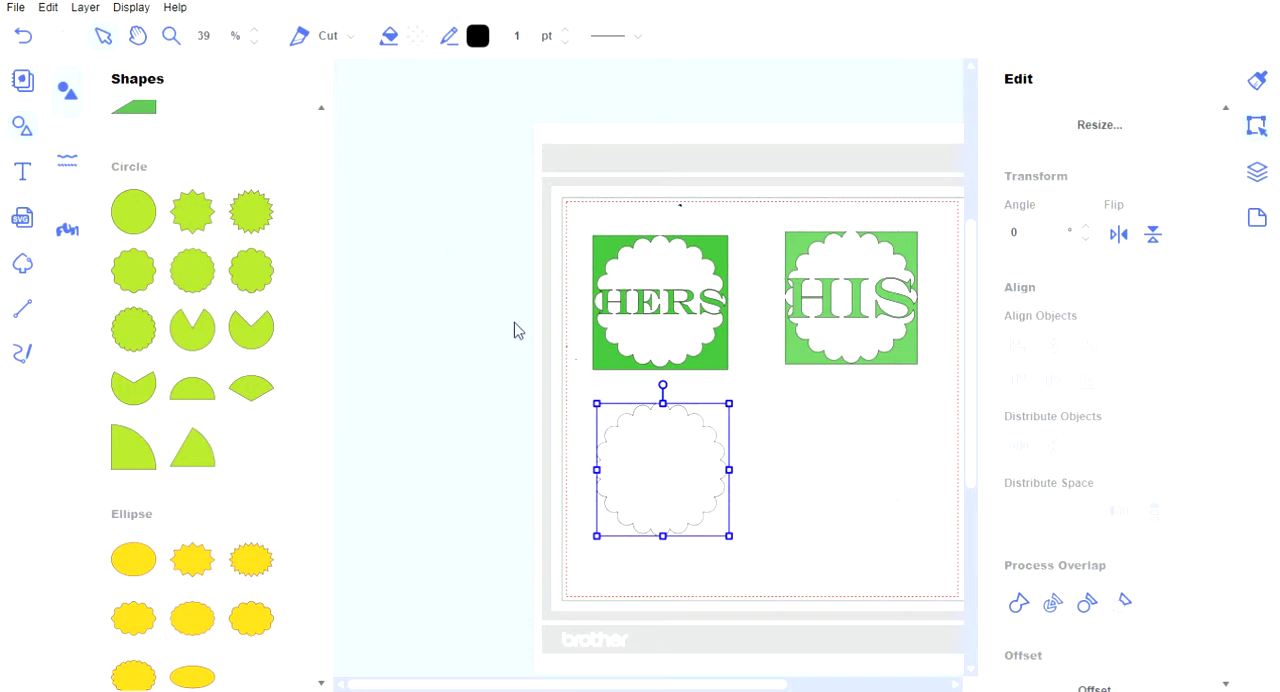
left_click(777, 468)
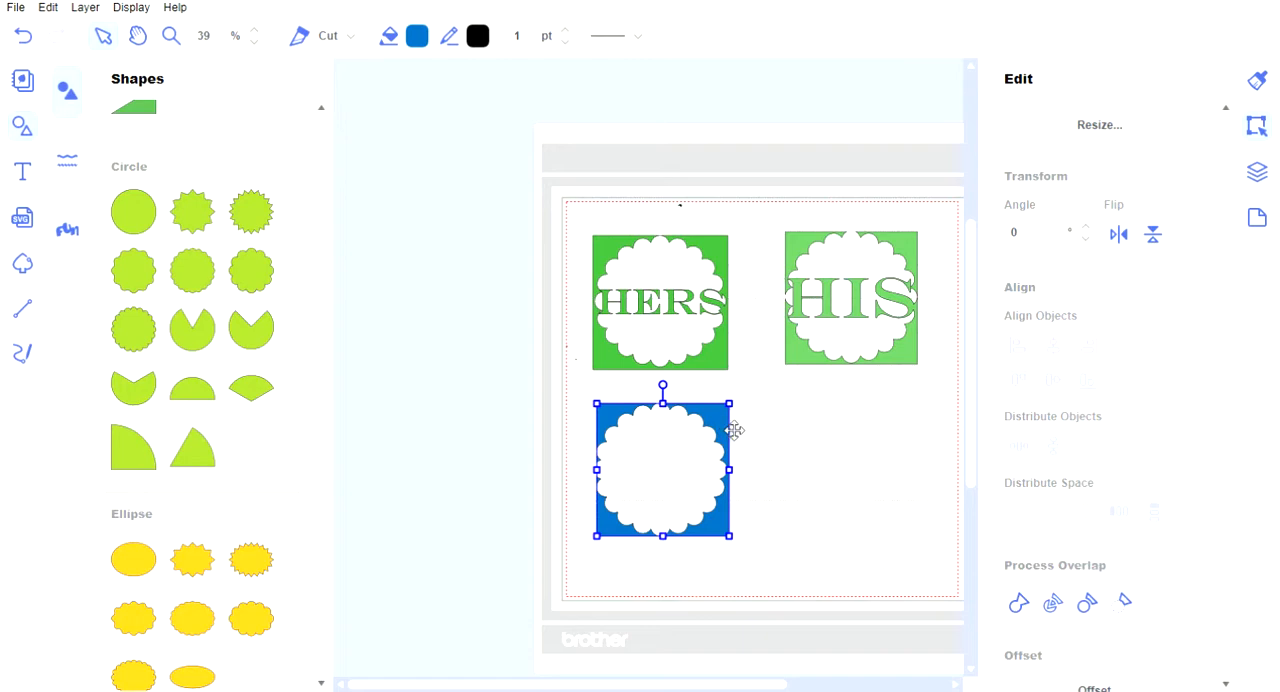
Add the text HIS in Engravers MT Regular inside the blue scalloped frame.
left_click(22, 174)
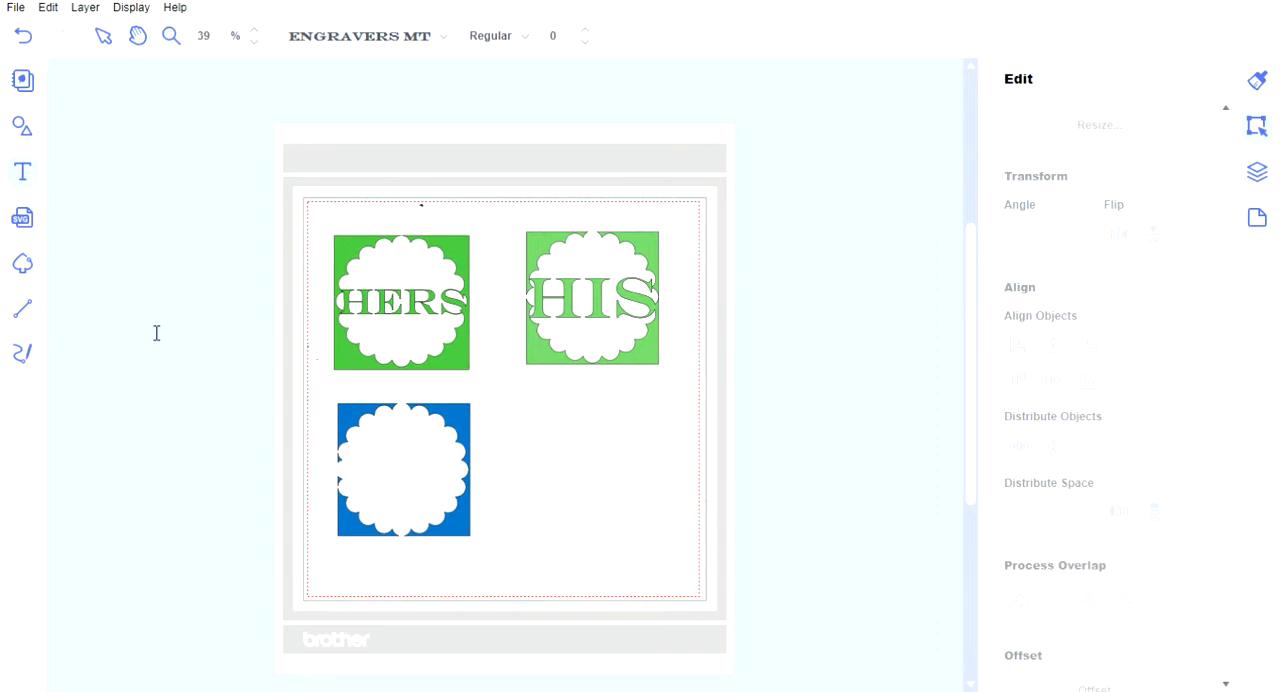
left_click(386, 477)
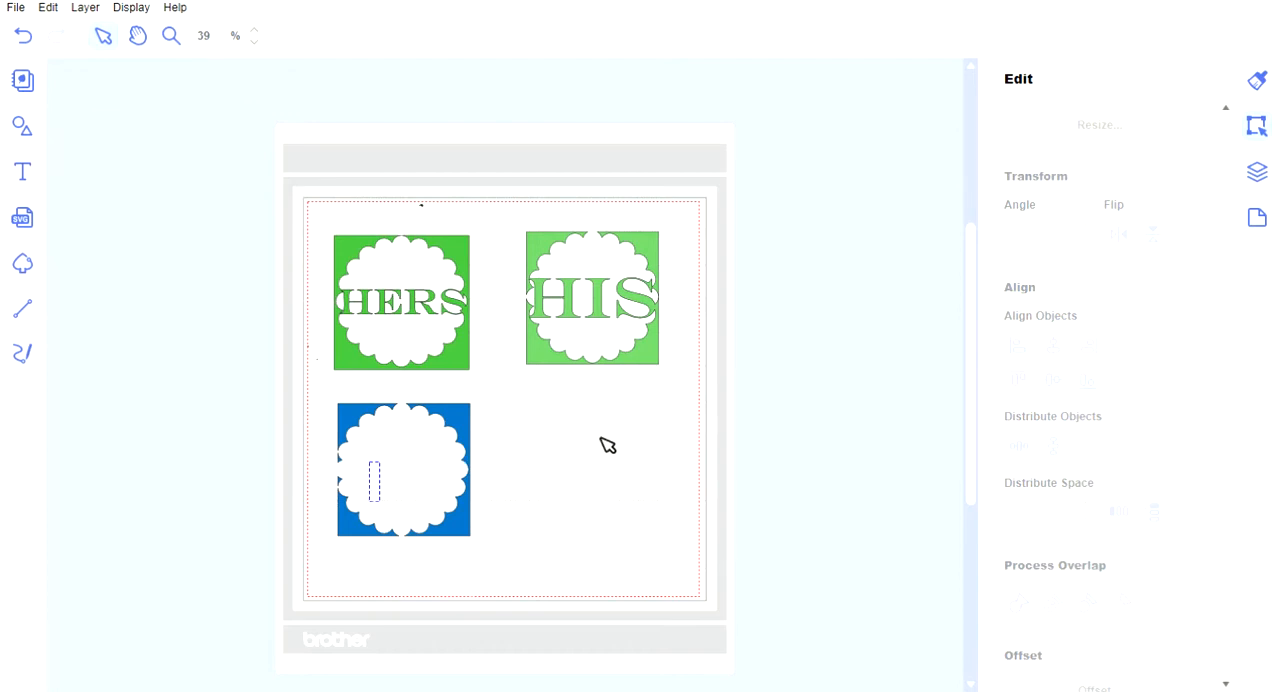
type("HIS")
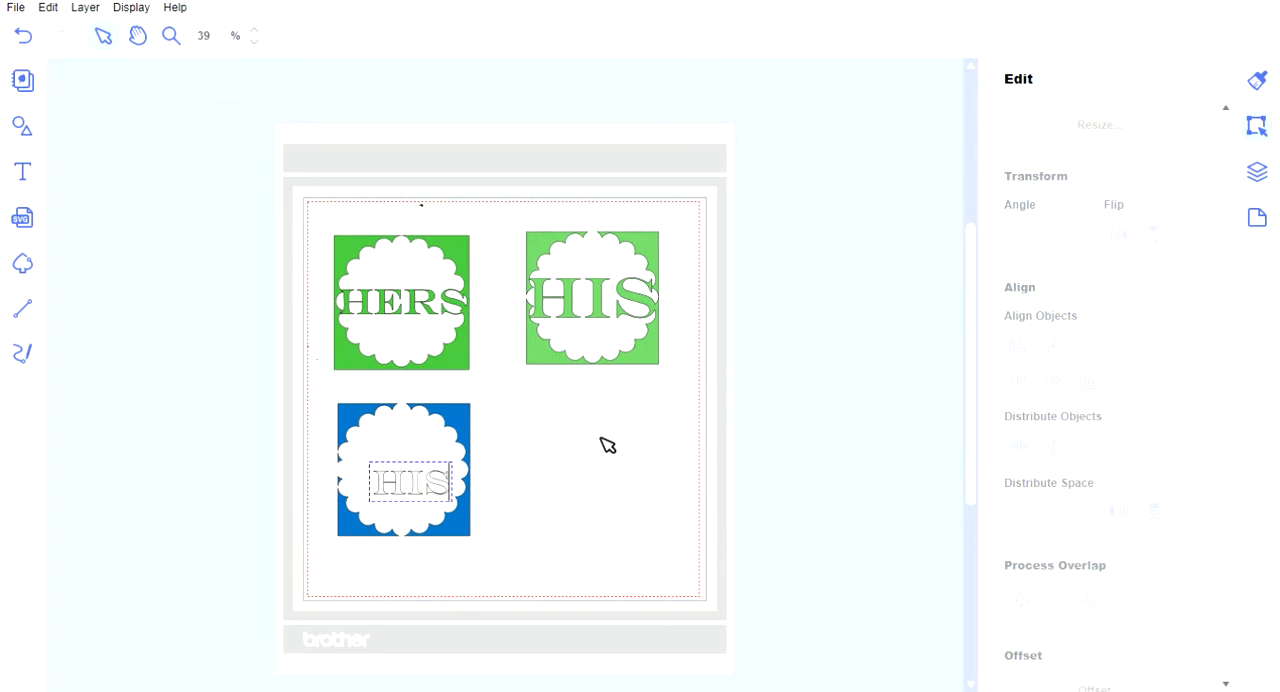
left_click(509, 492)
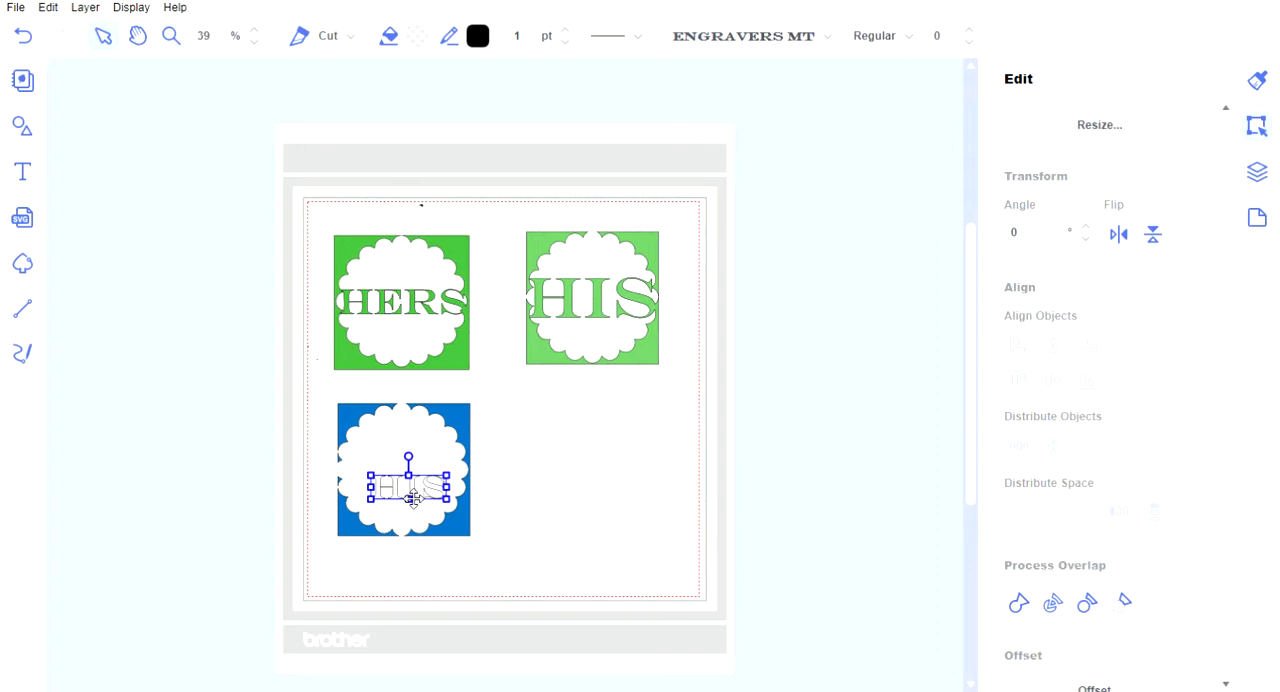
Enlarge the HIS text and center it in the blue frame so its outer letters overlap the scalloped edges.
left_click_drag(413, 499, 404, 482)
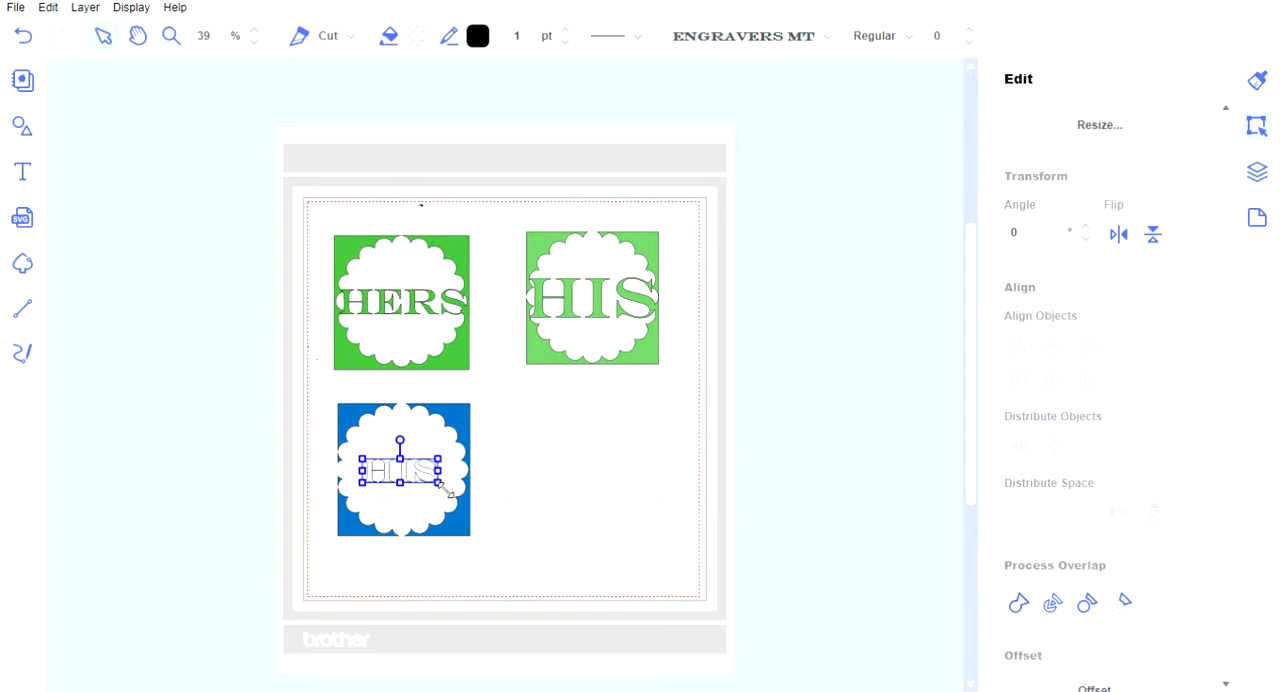
left_click_drag(444, 490, 477, 522)
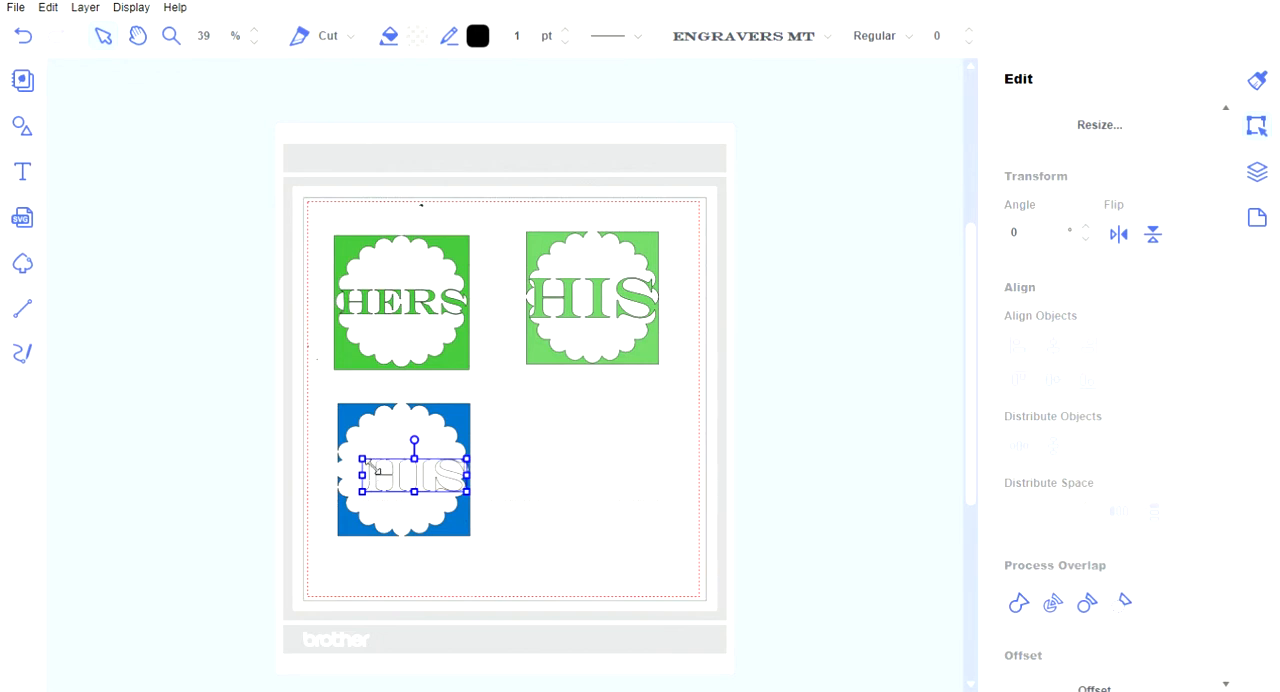
left_click_drag(363, 460, 348, 439)
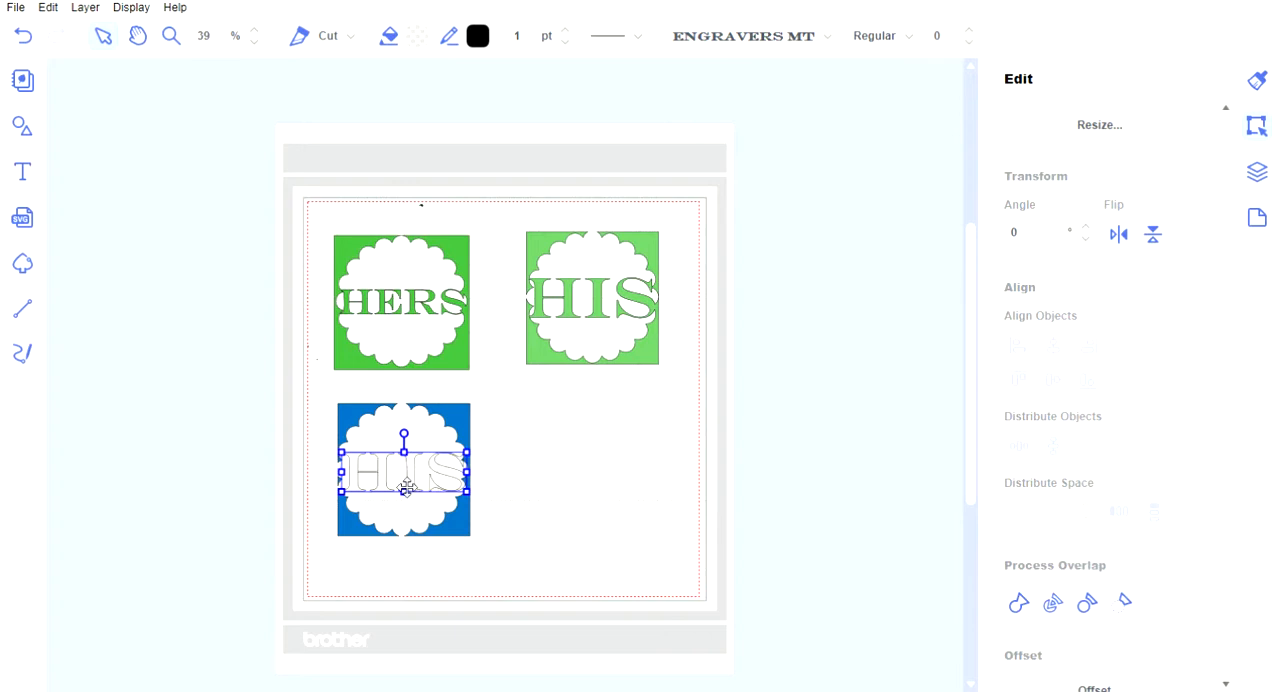
left_click_drag(406, 489, 403, 477)
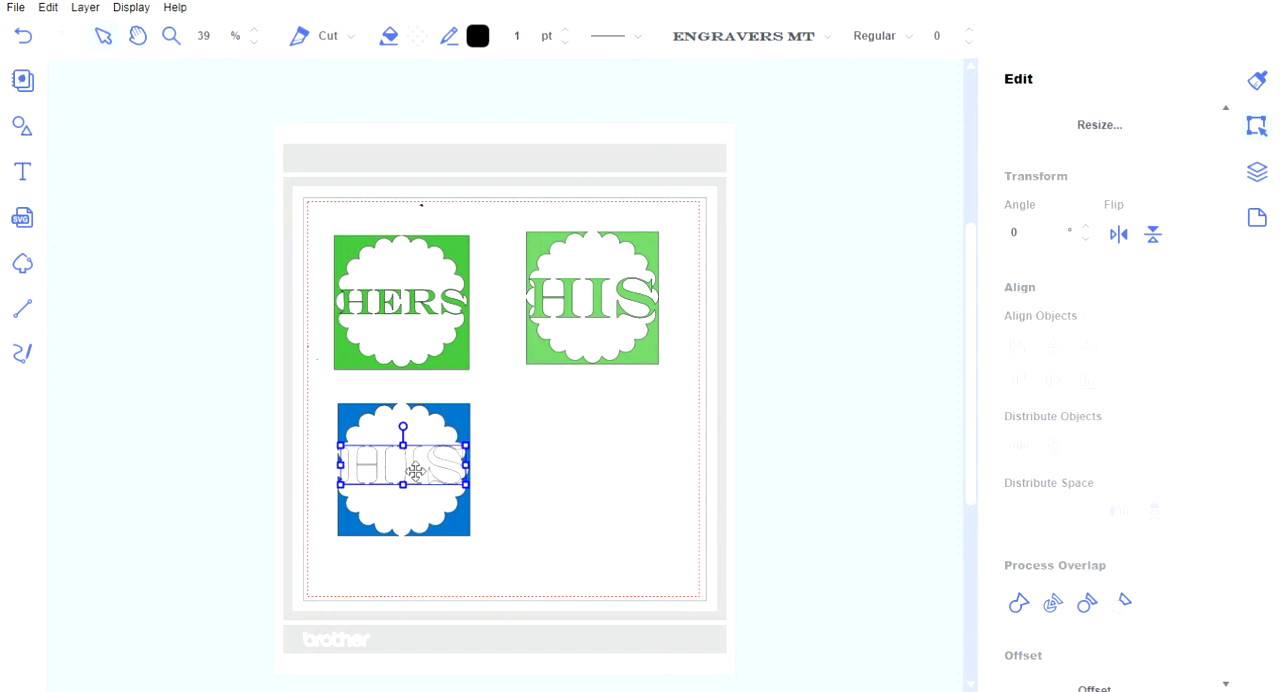
left_click_drag(415, 471, 415, 477)
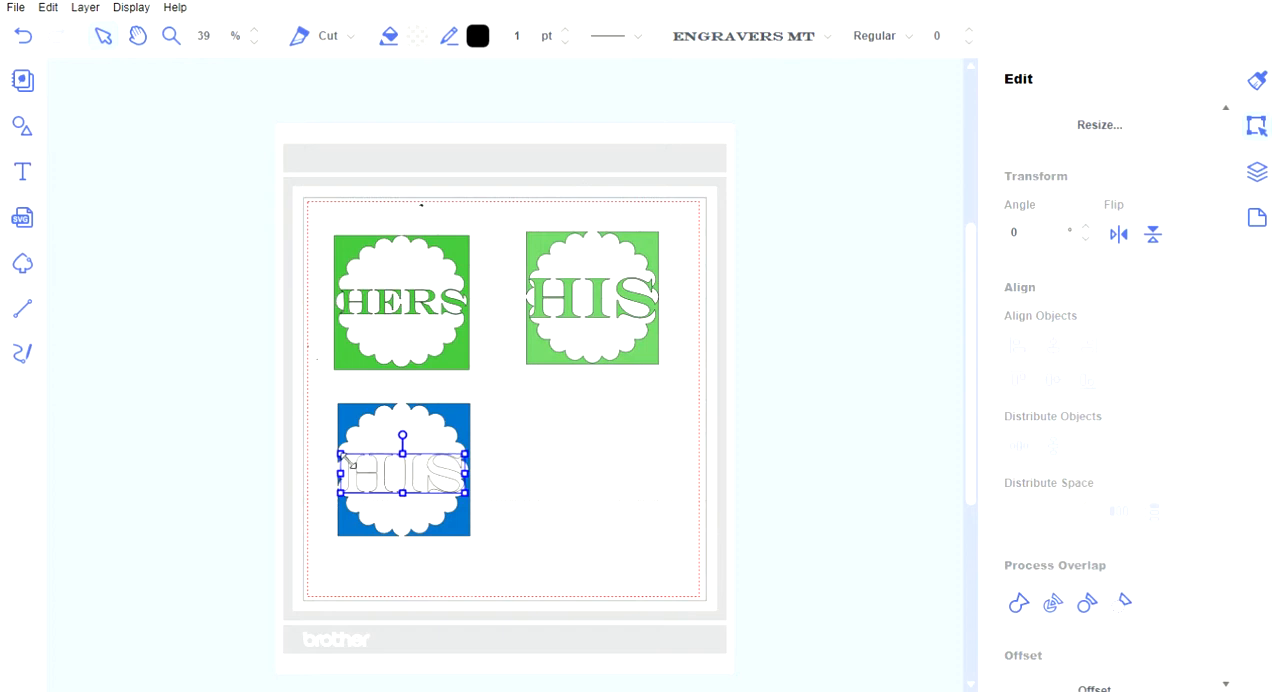
left_click_drag(352, 465, 346, 463)
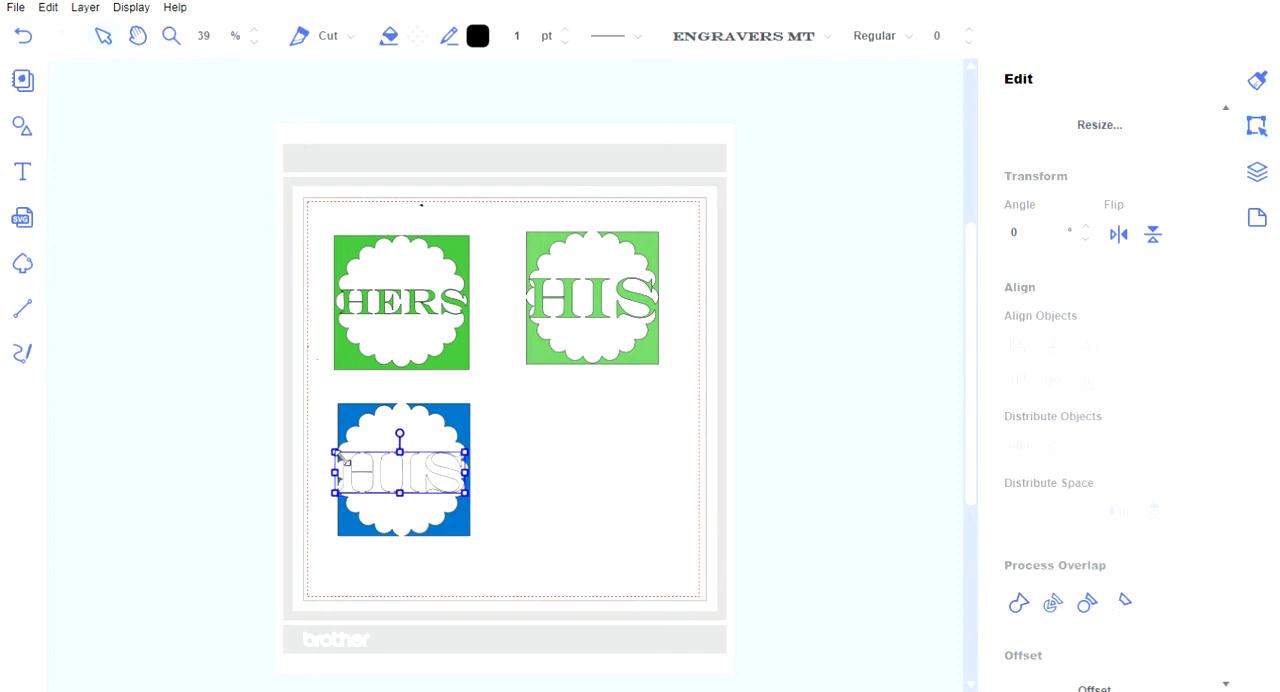
double_click(471, 499)
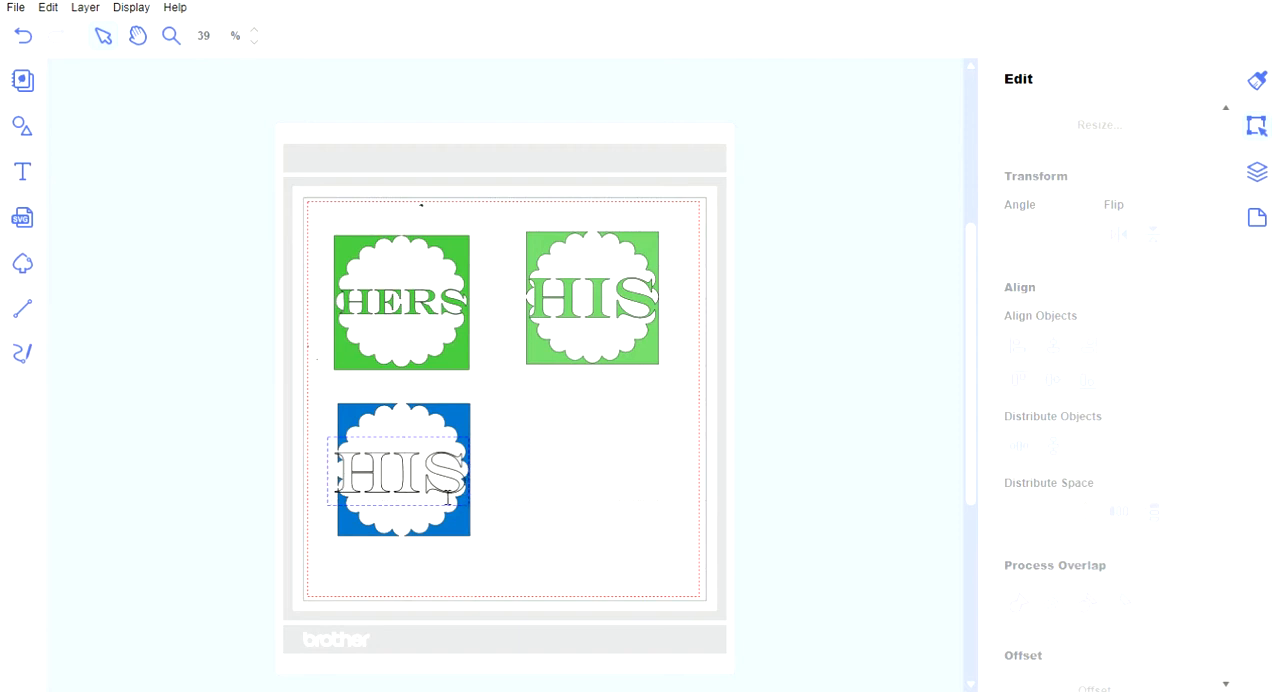
left_click(461, 489)
double_click(465, 486)
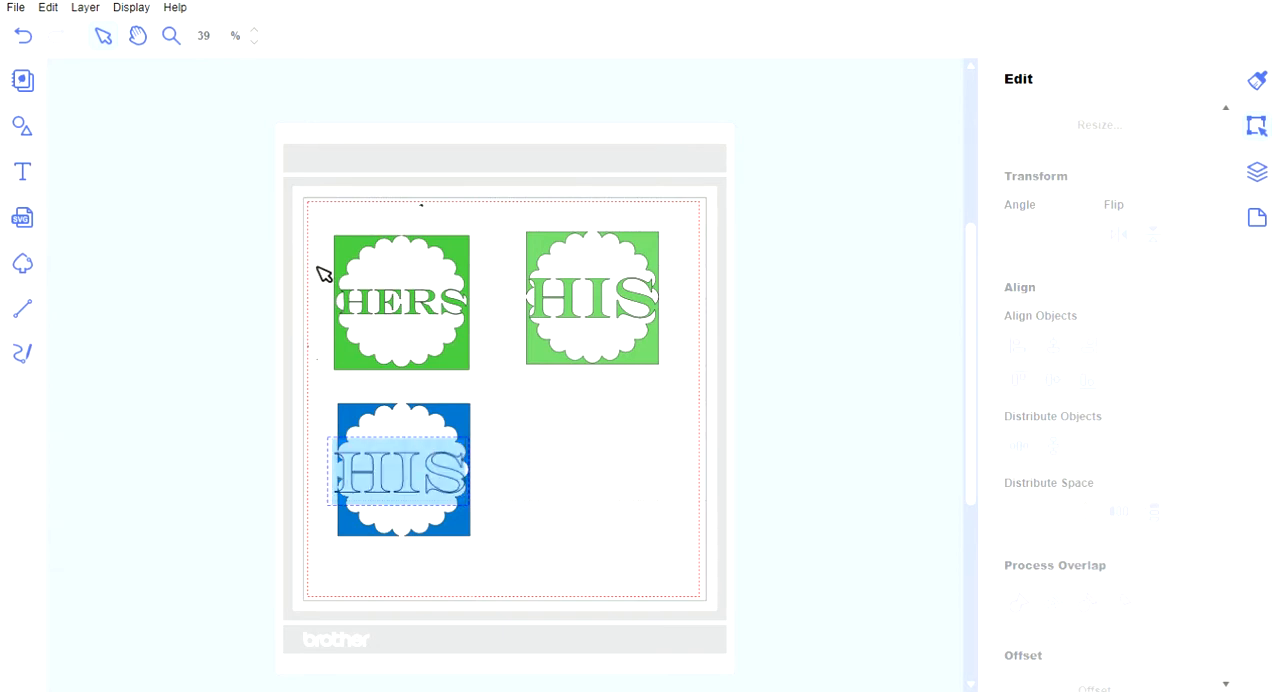
left_click(471, 512)
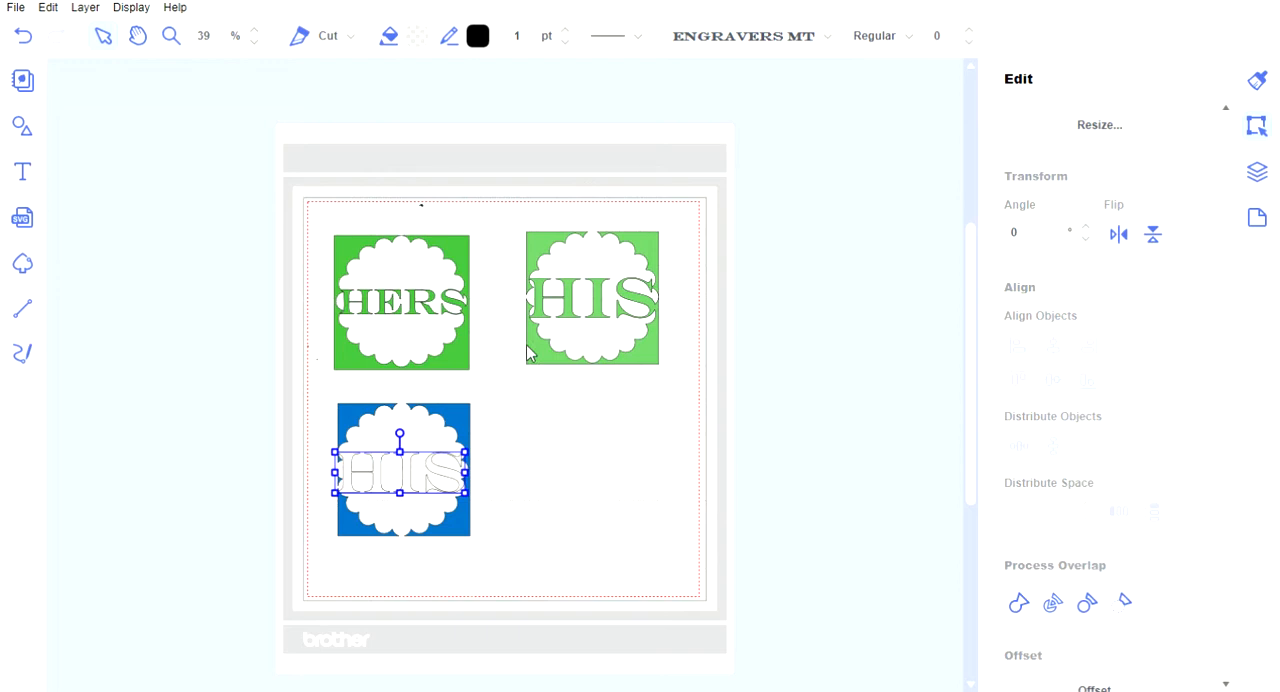
Fill the HIS text in the blue frame with dark blue and deselect it.
left_click(792, 475)
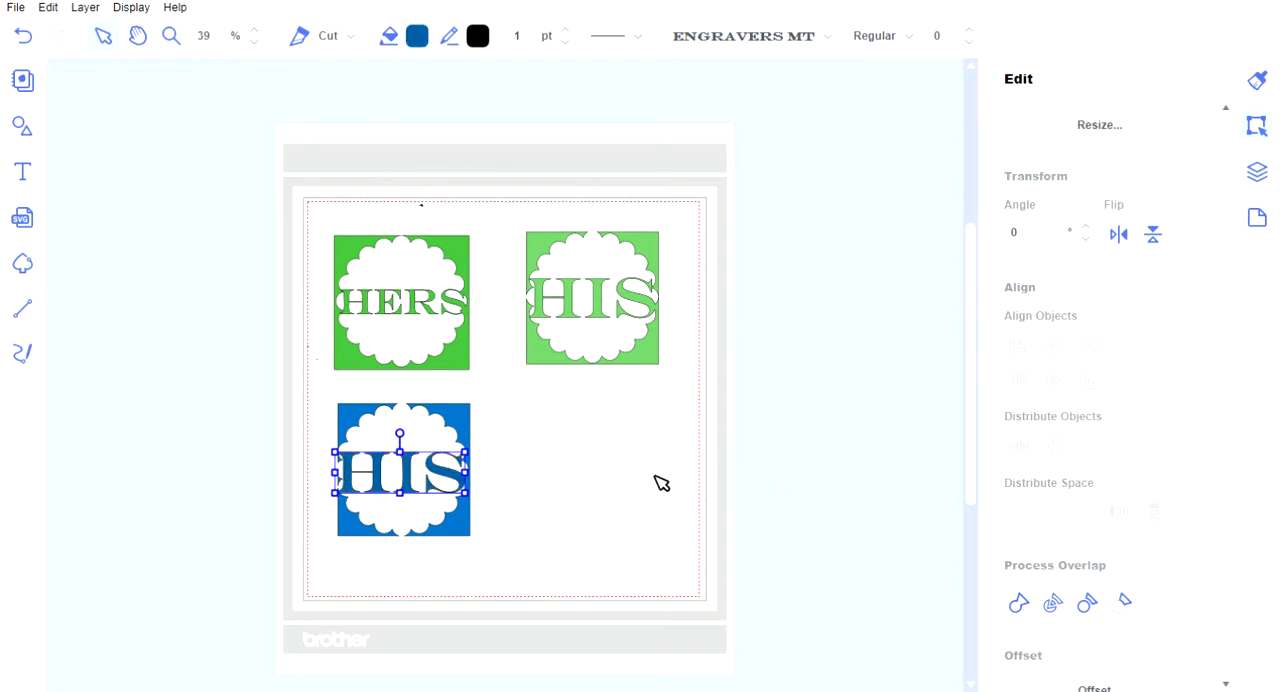
left_click(871, 390)
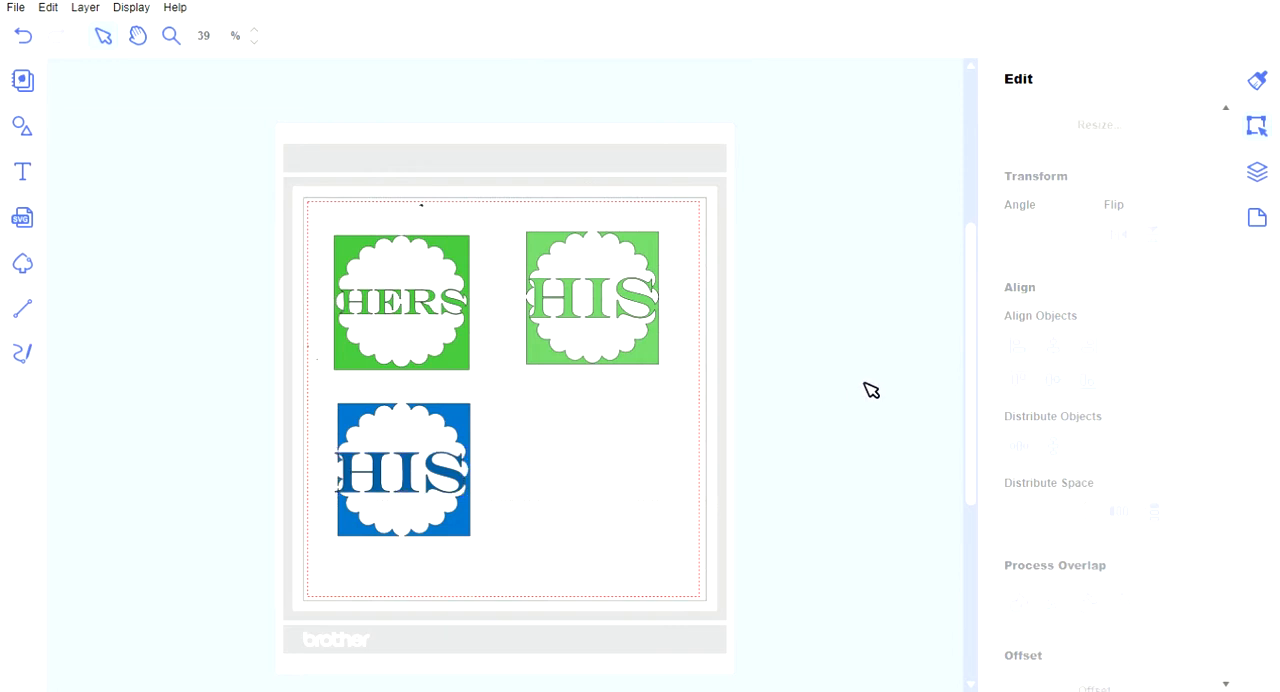